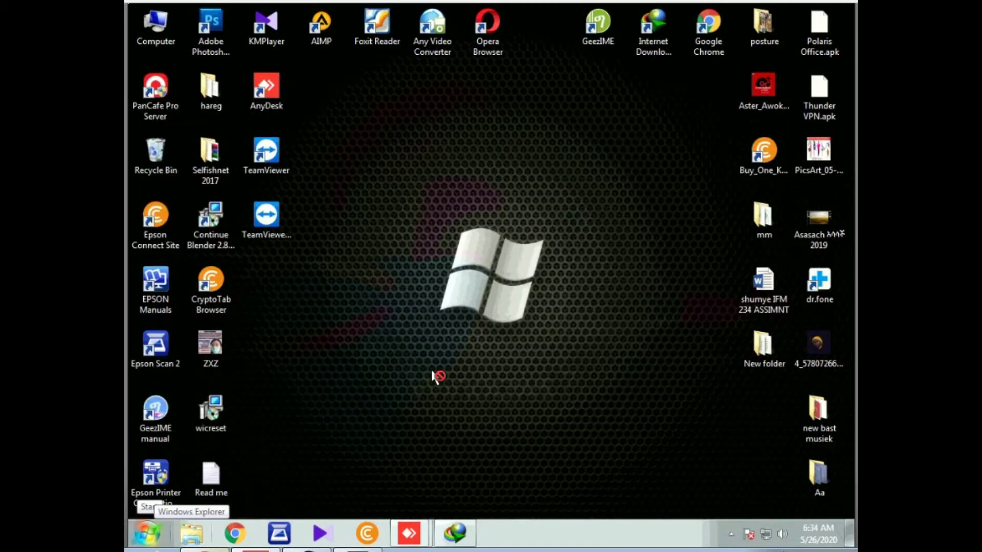
Open the Devices and Printers window
click(147, 534)
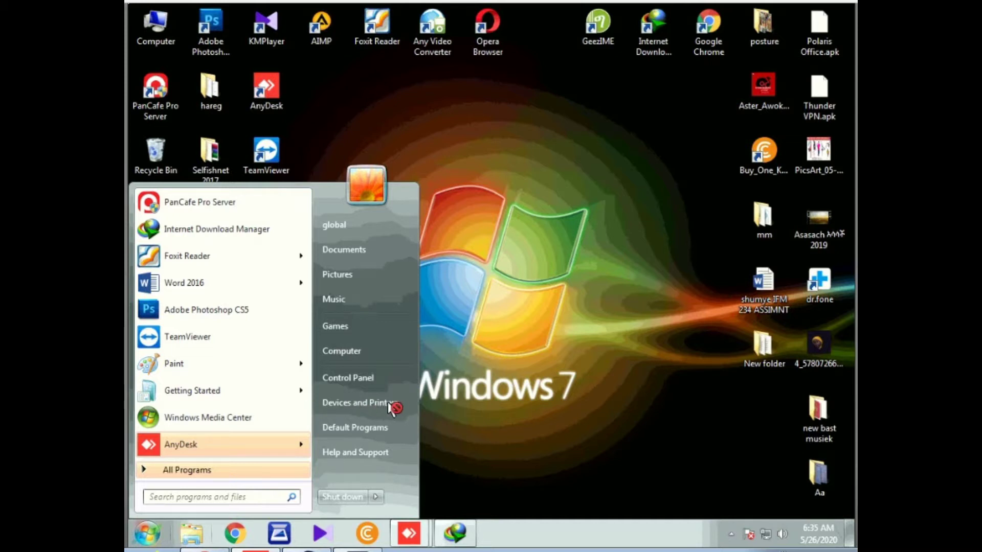
key(Escape)
key(super)
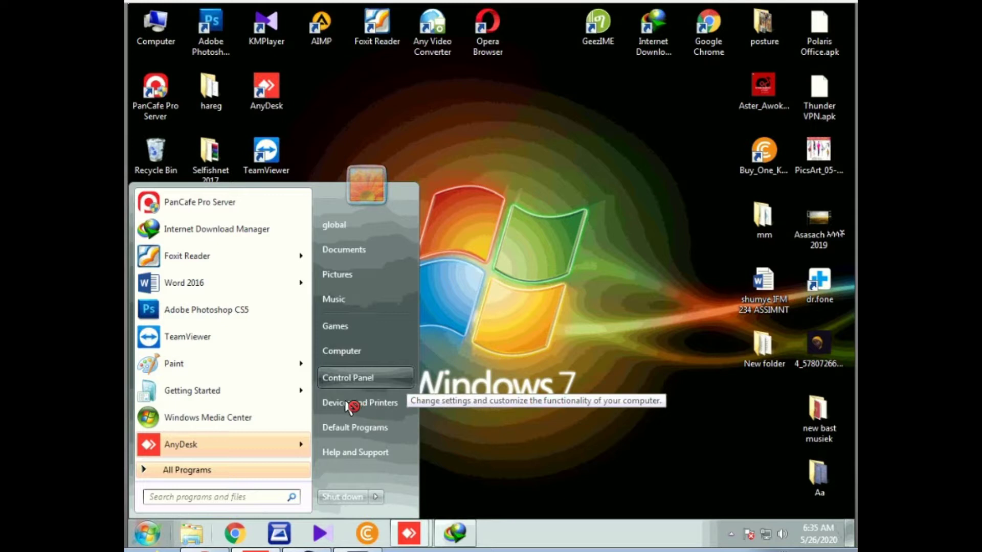
click(361, 407)
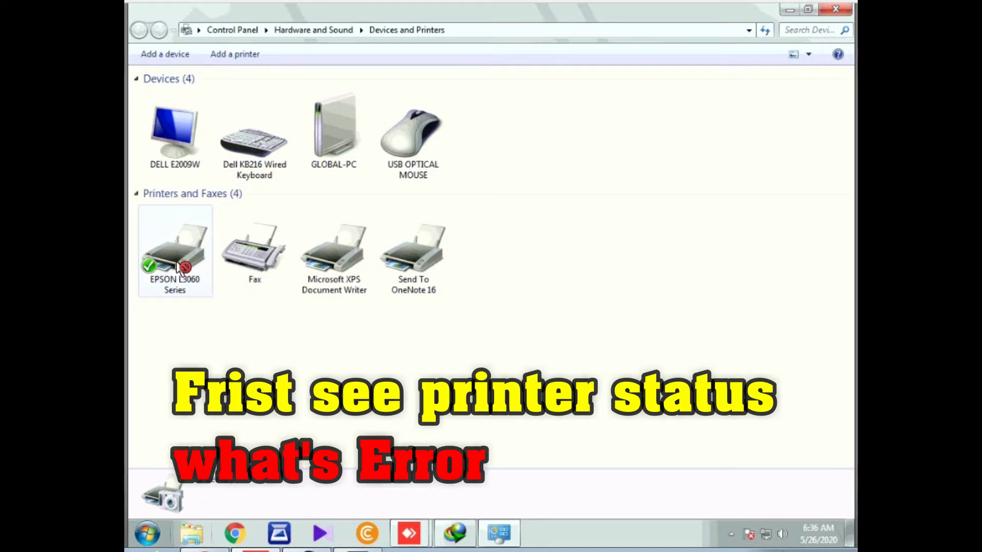
Check the EPSON L3060 Series printer's queue status and open its printing preferences
mouse_move(179, 268)
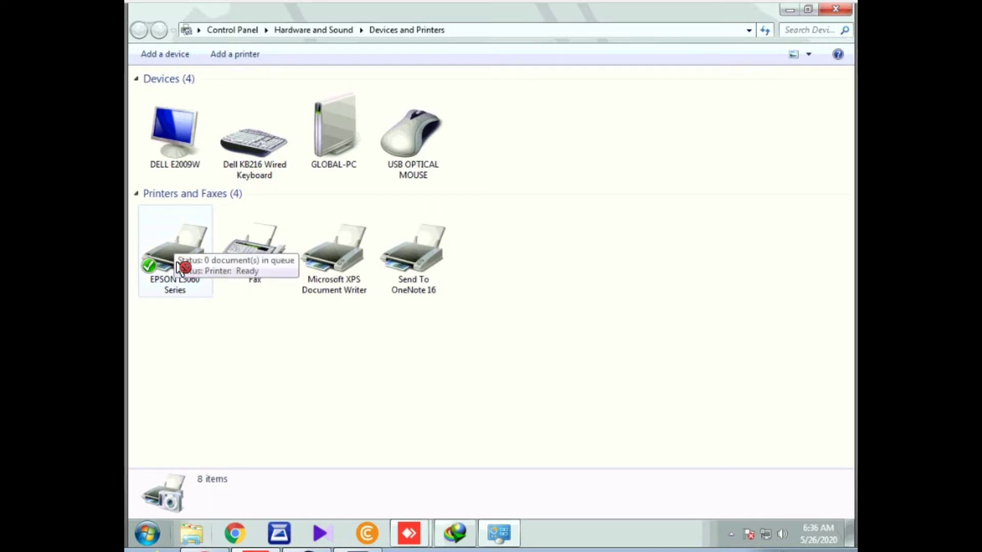
click(179, 268)
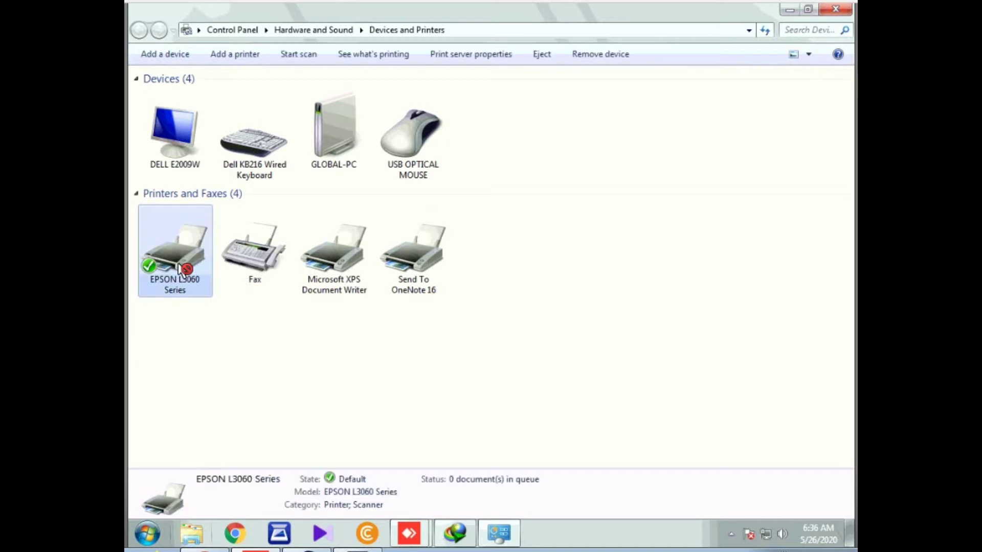
ctrl+click(182, 276)
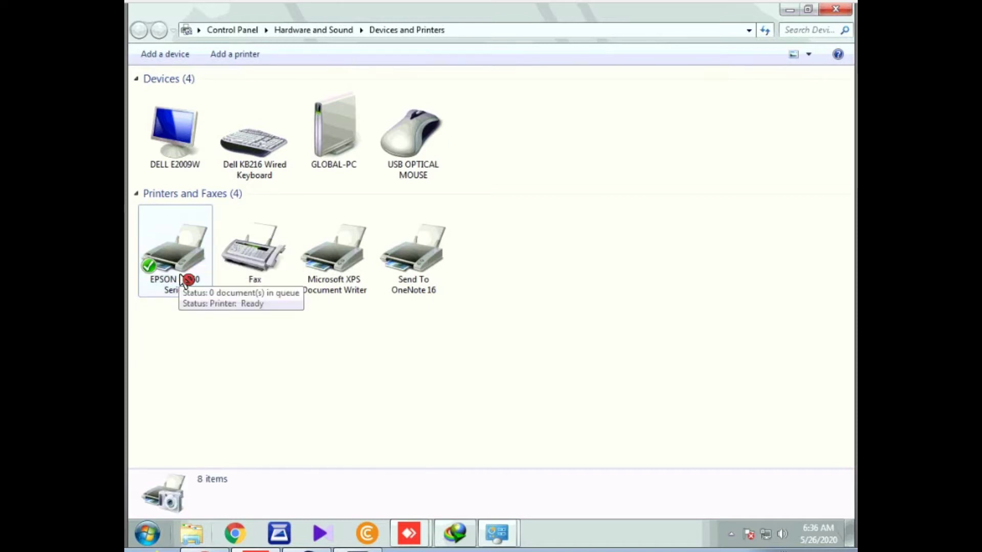
click(180, 275)
right_click(181, 275)
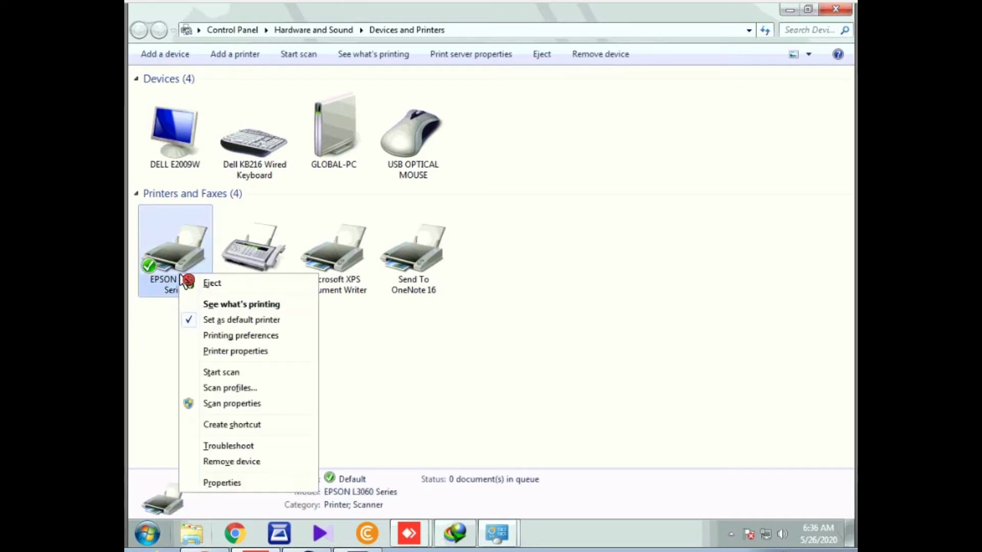
click(221, 336)
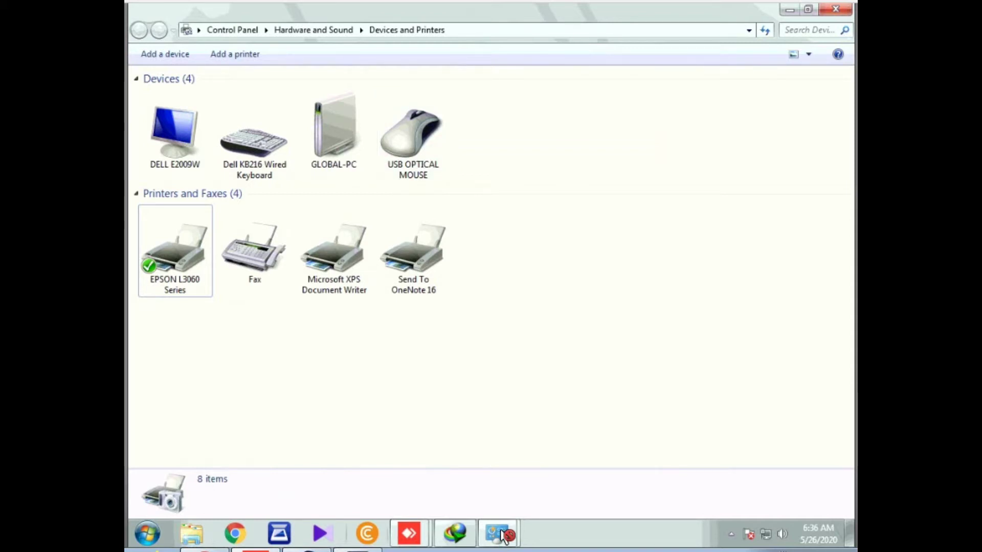
click(164, 279)
right_click(168, 279)
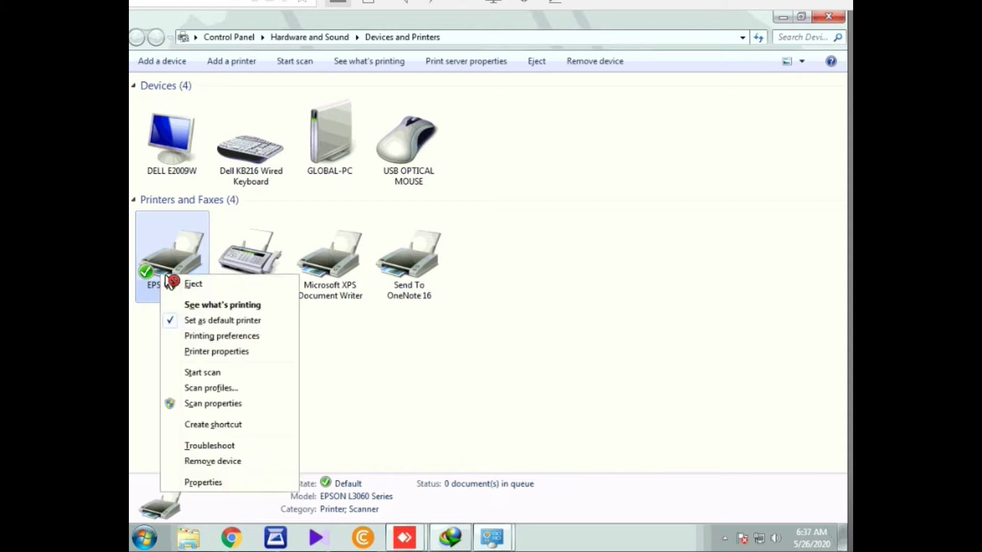
click(222, 337)
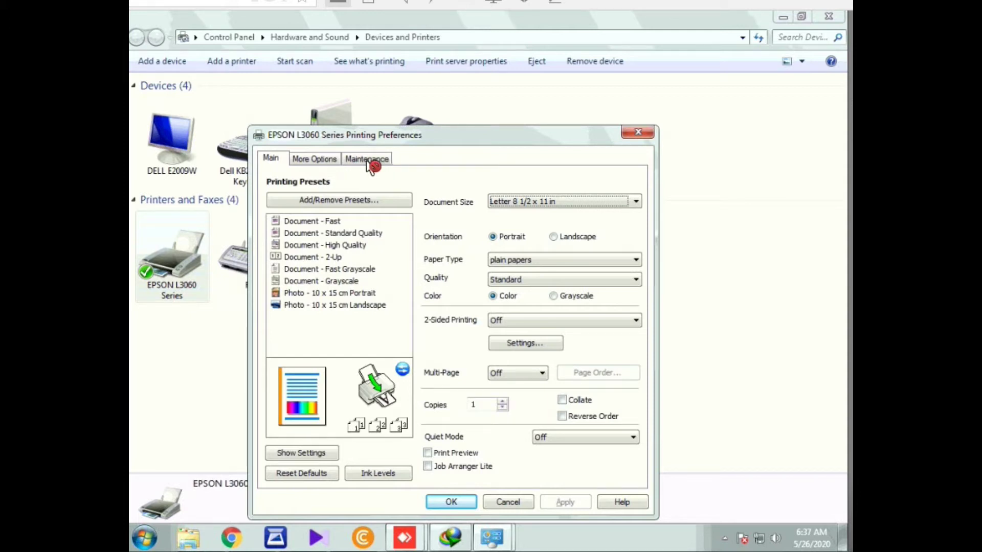
key(Escape)
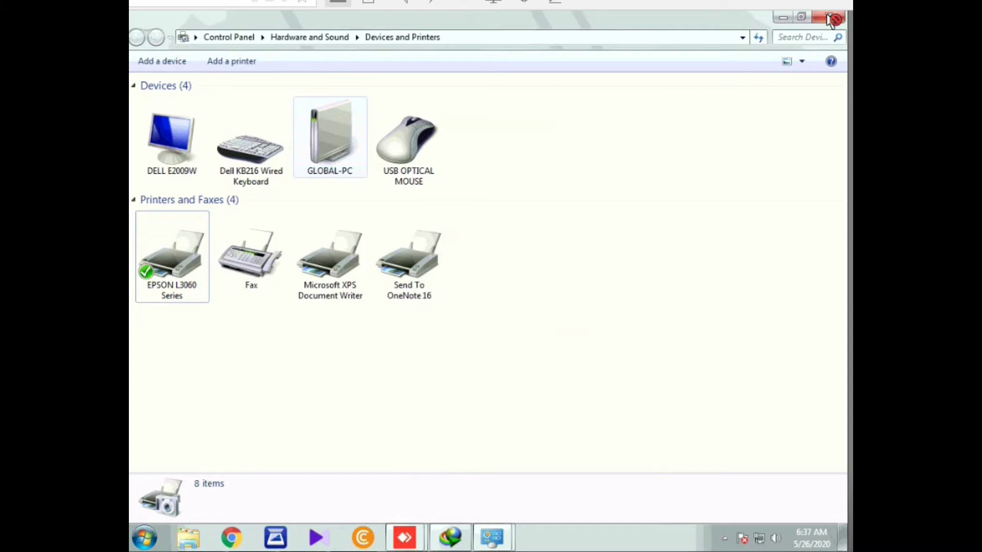
click(329, 136)
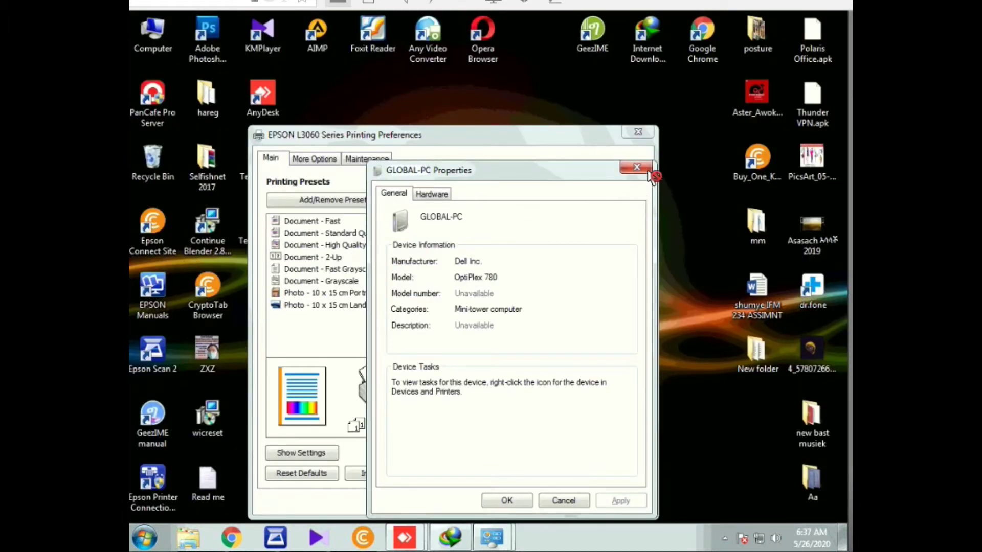
click(647, 171)
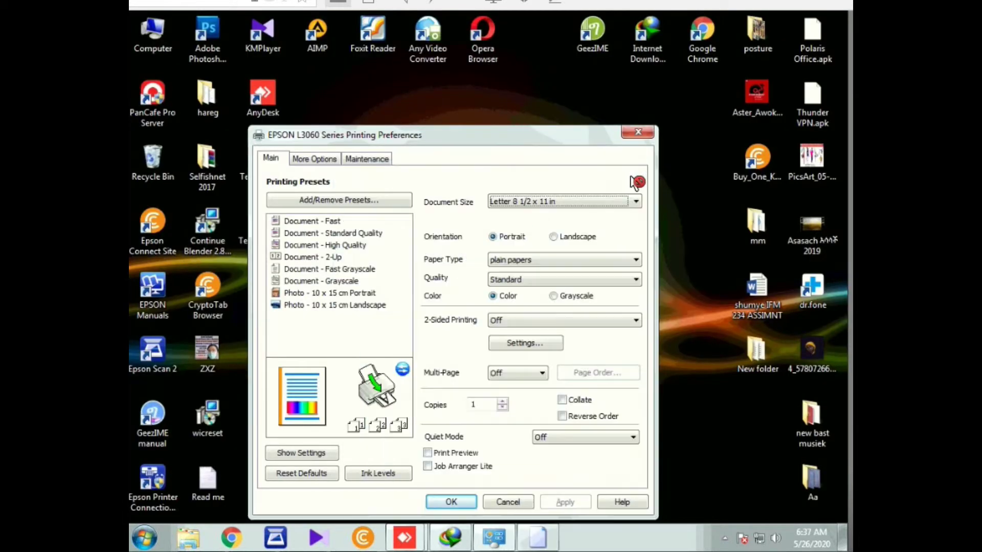
Check the printer for errors with EPSON Status Monitor 3 from the maintenance functions, and close the printing preferences
click(384, 165)
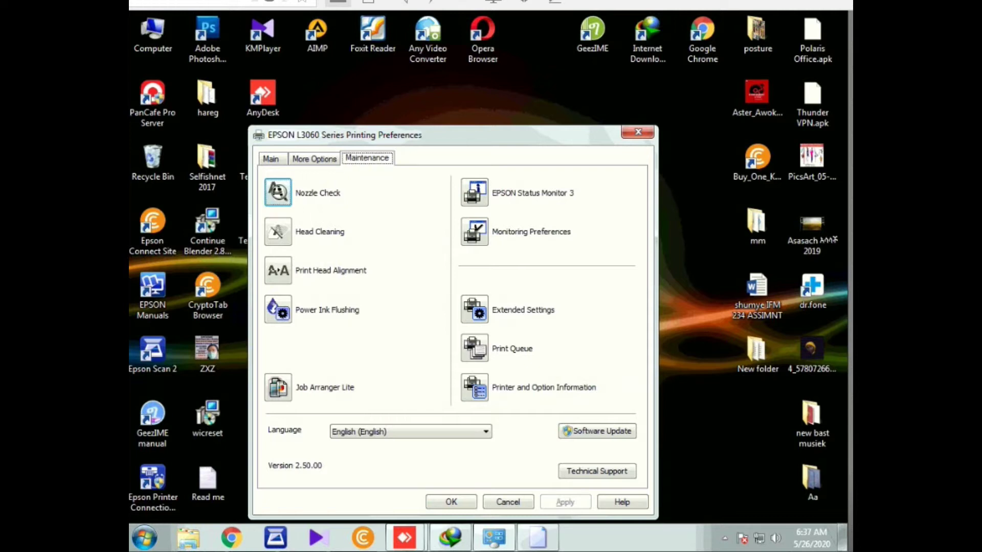
click(745, 248)
click(484, 198)
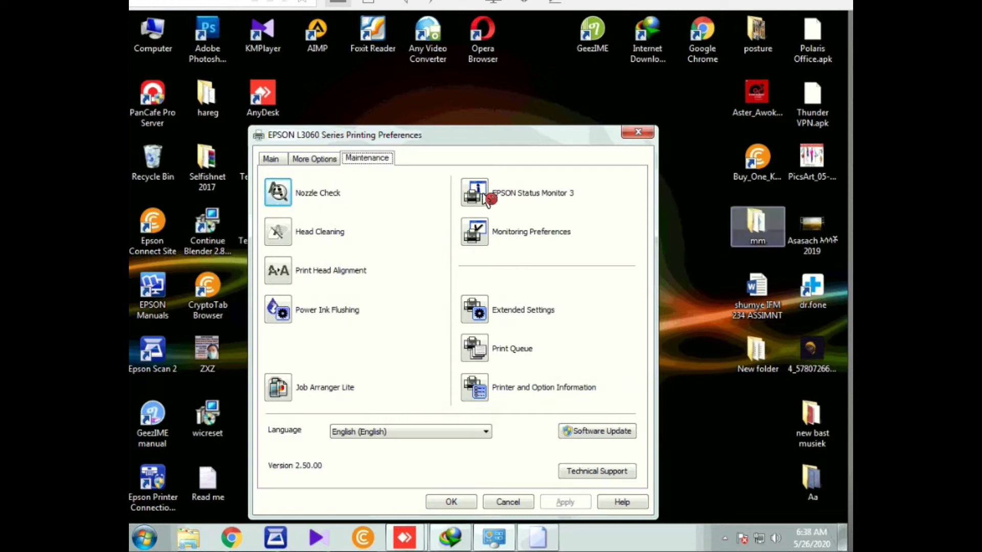
key(Right)
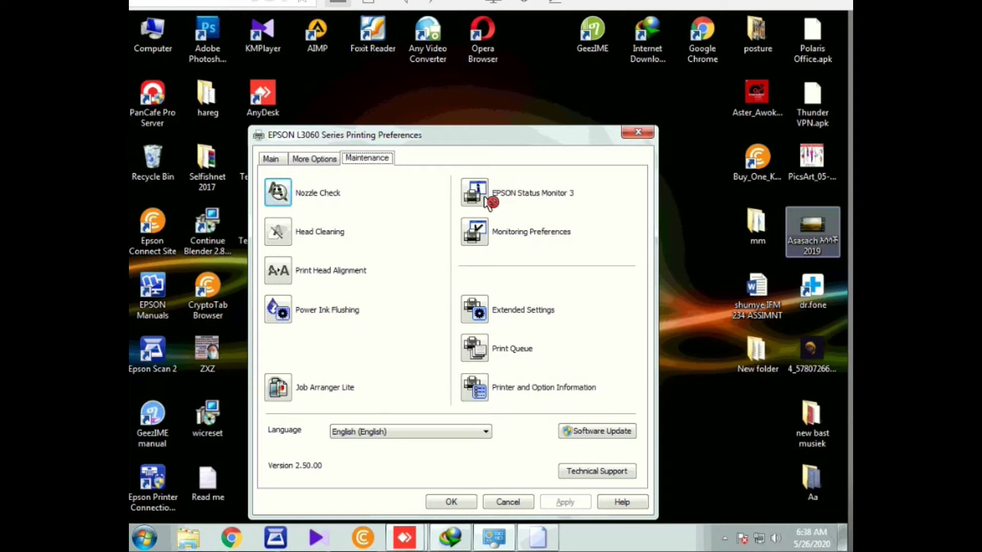
click(486, 204)
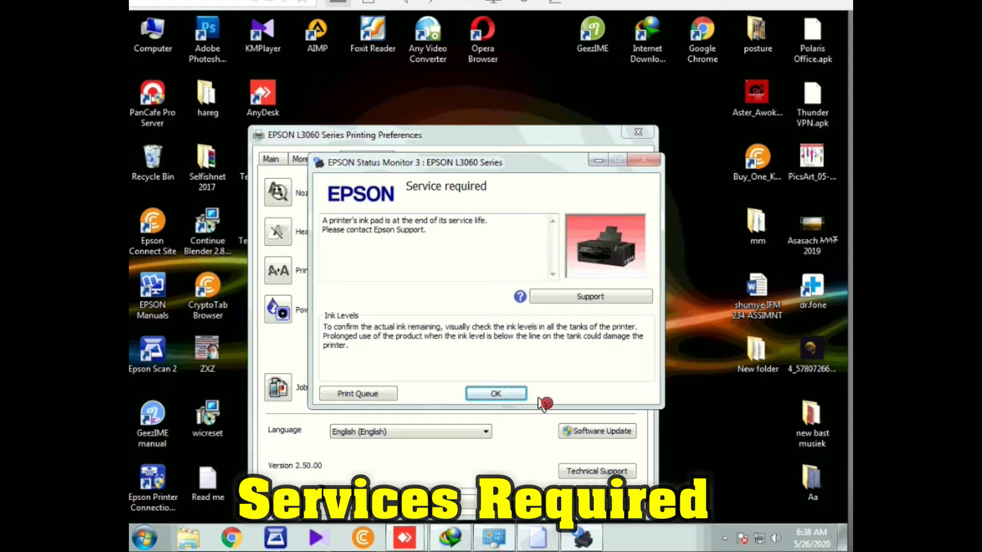
click(509, 397)
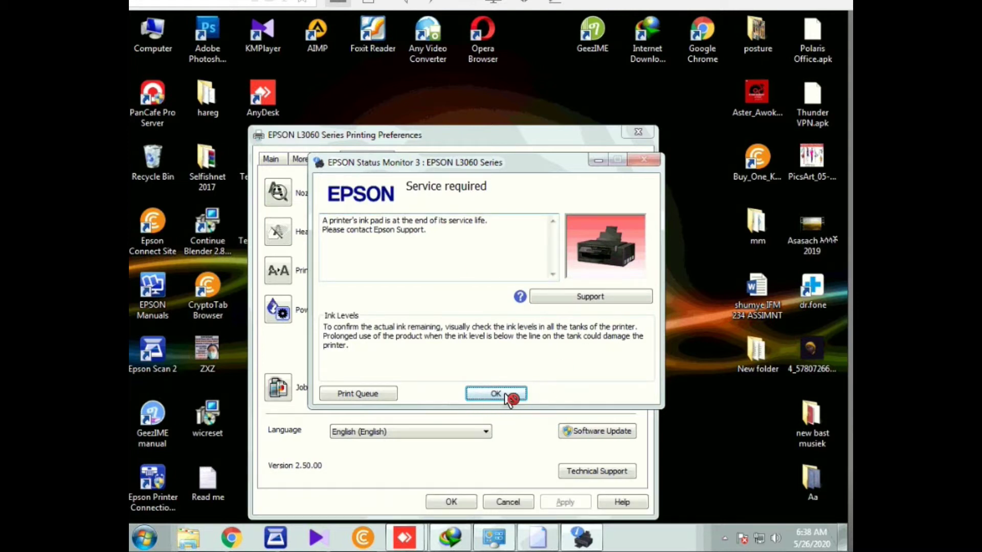
click(508, 397)
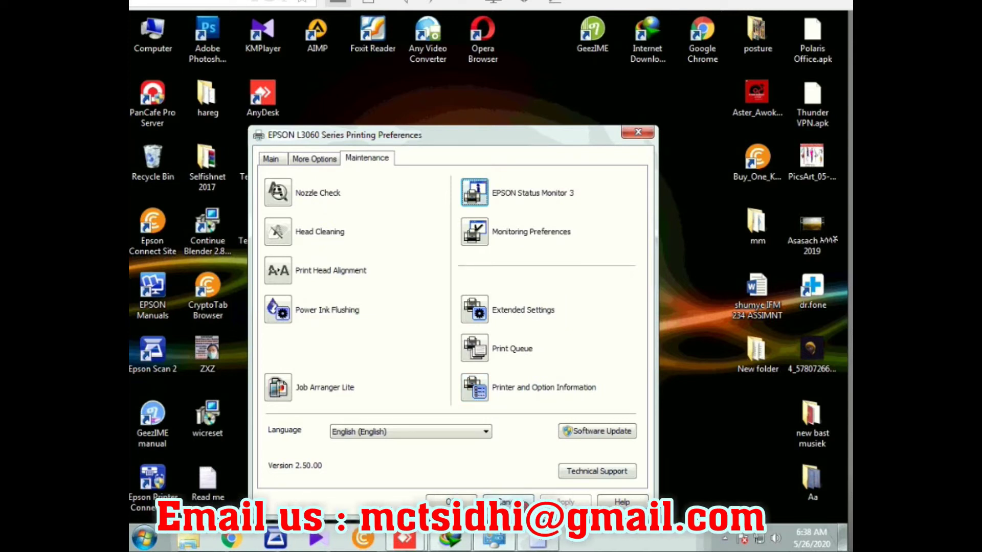
click(508, 501)
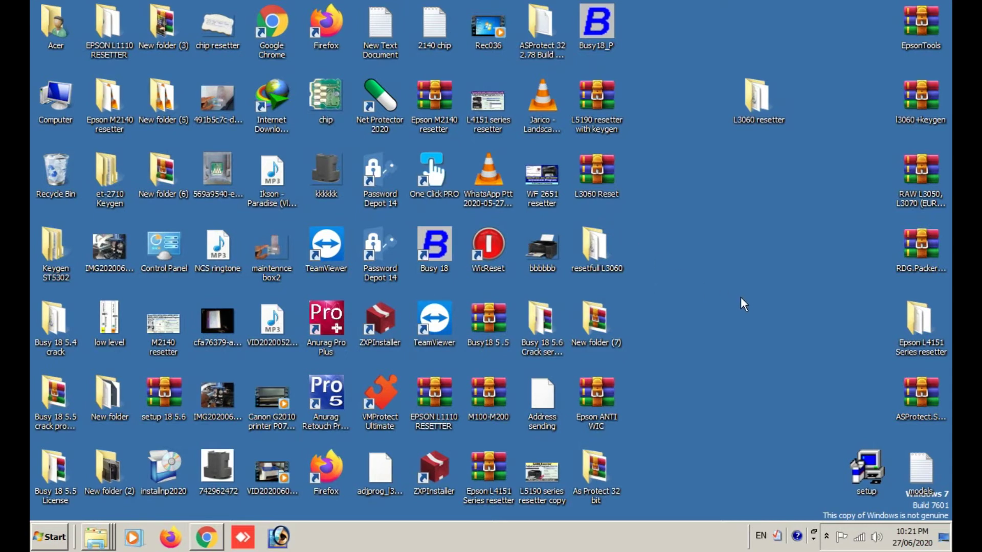
Move the L3060 resetter folder one row down on the desktop and launch AdjProg from it
drag(758, 97, 755, 153)
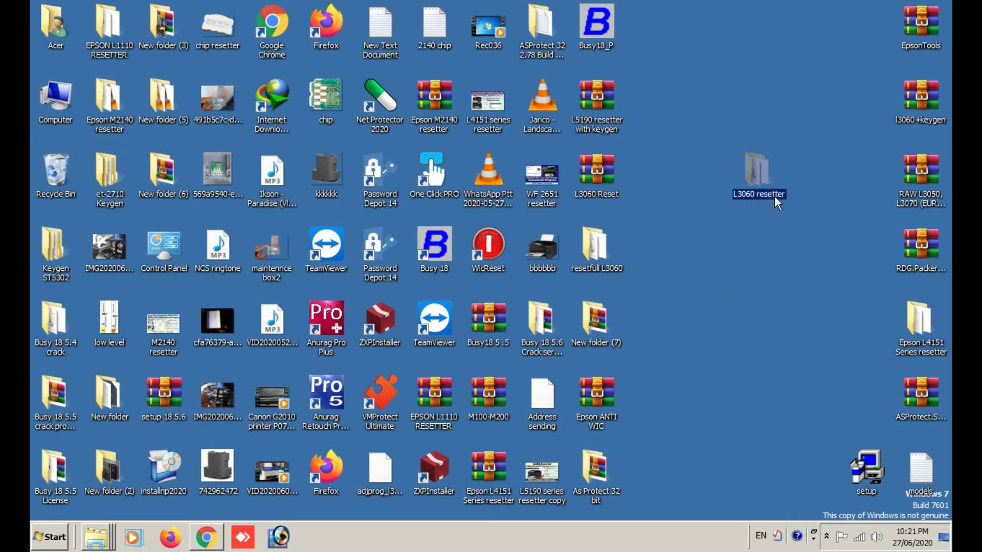
click(757, 216)
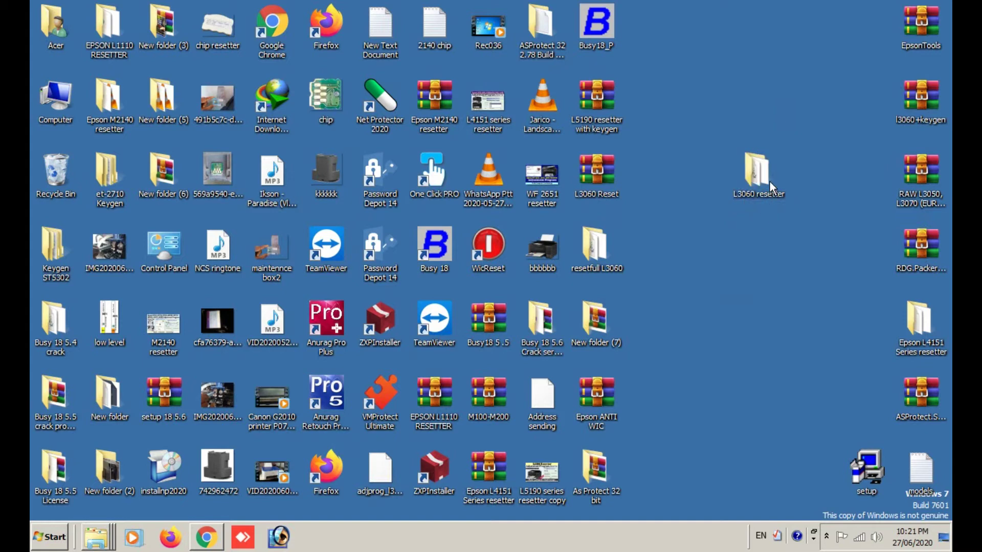
double_click(757, 177)
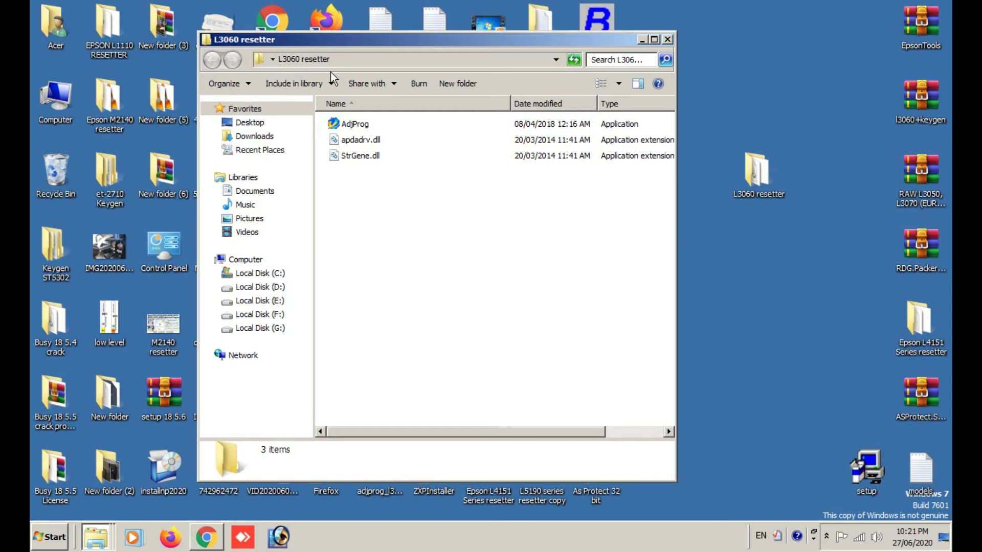
double_click(356, 126)
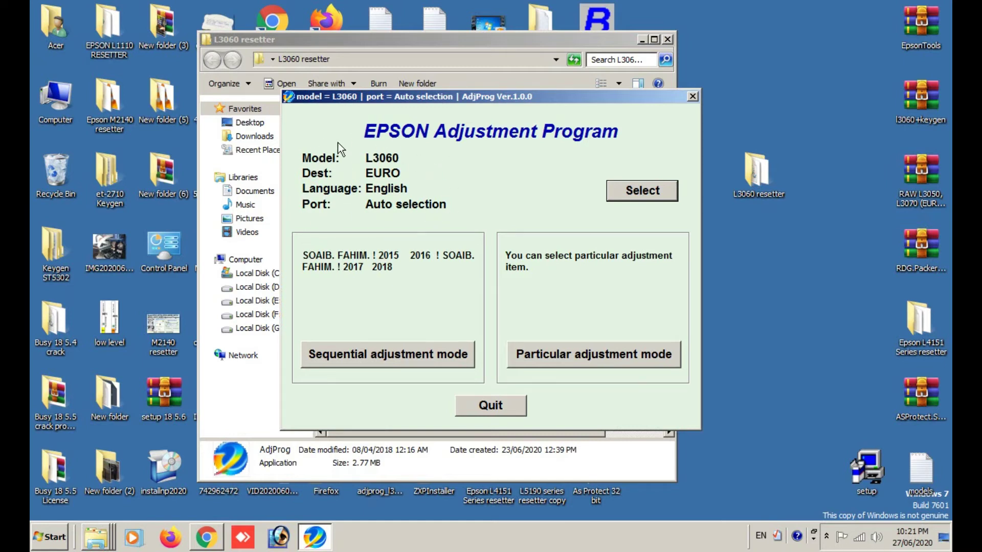
View the adjustment program's version information and close it
right_click(434, 98)
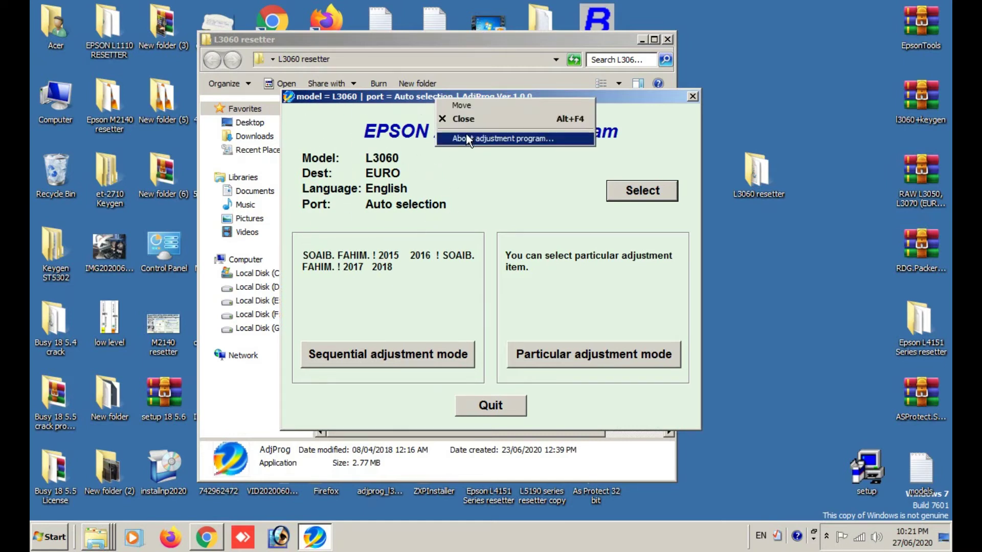
click(465, 135)
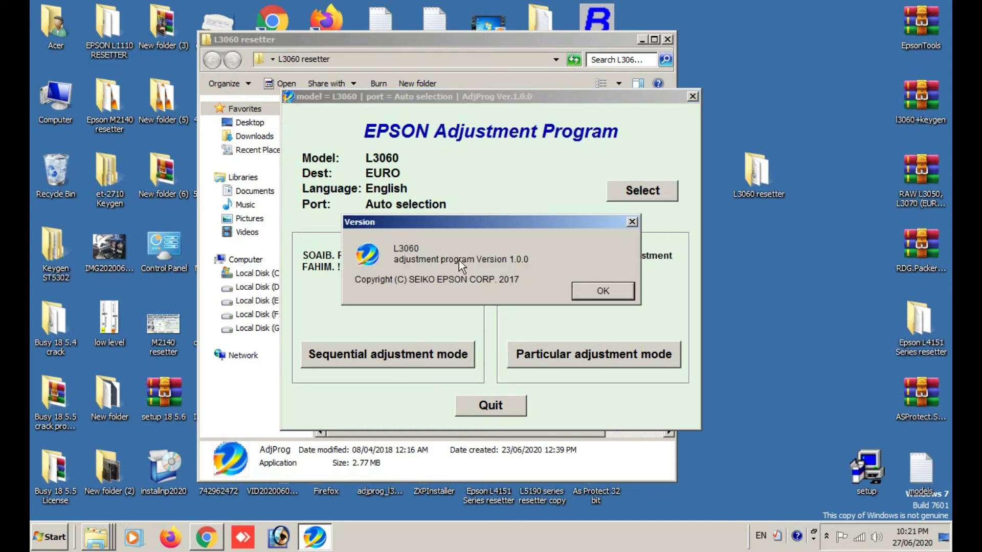
click(578, 290)
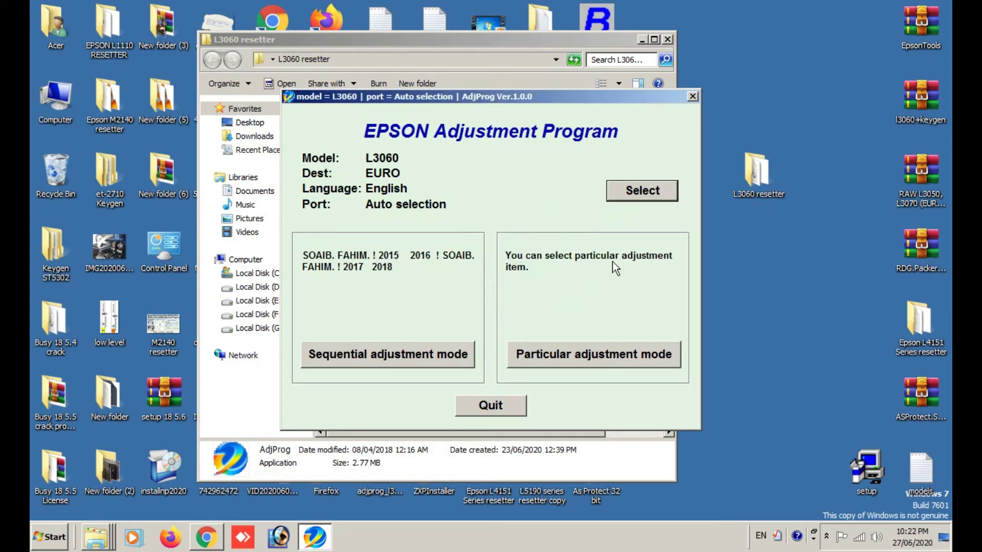
Confirm Auto selection as the port and enter the particular adjustment mode
click(638, 192)
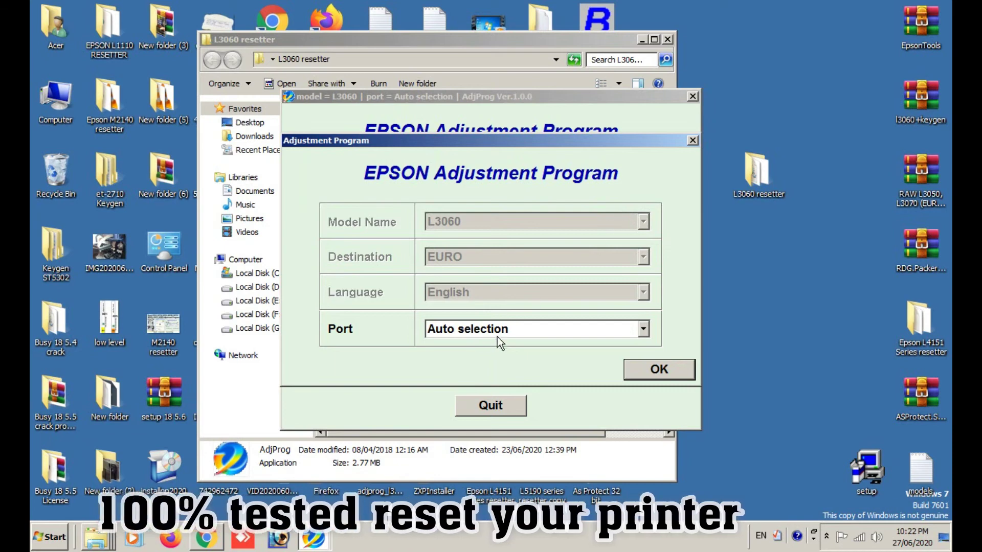
click(662, 373)
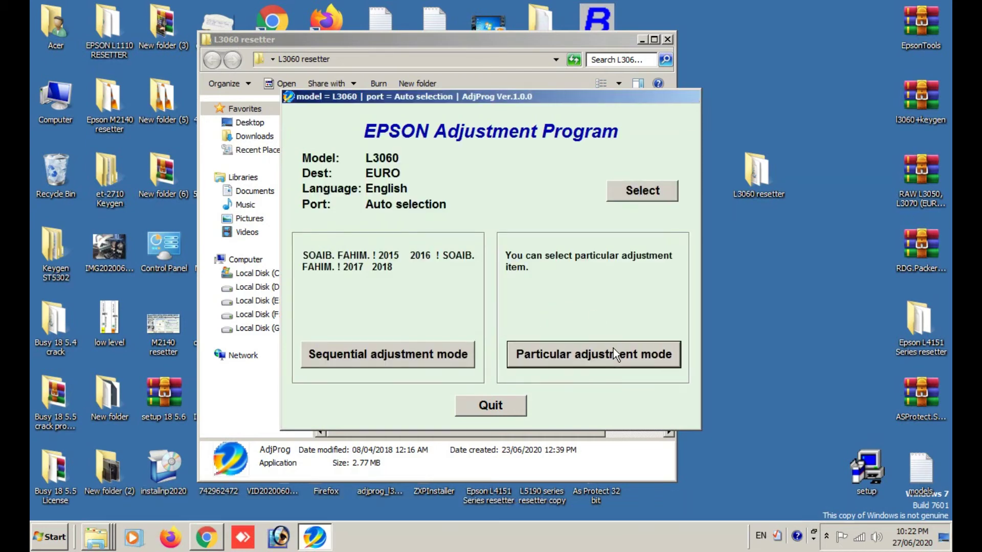
click(613, 353)
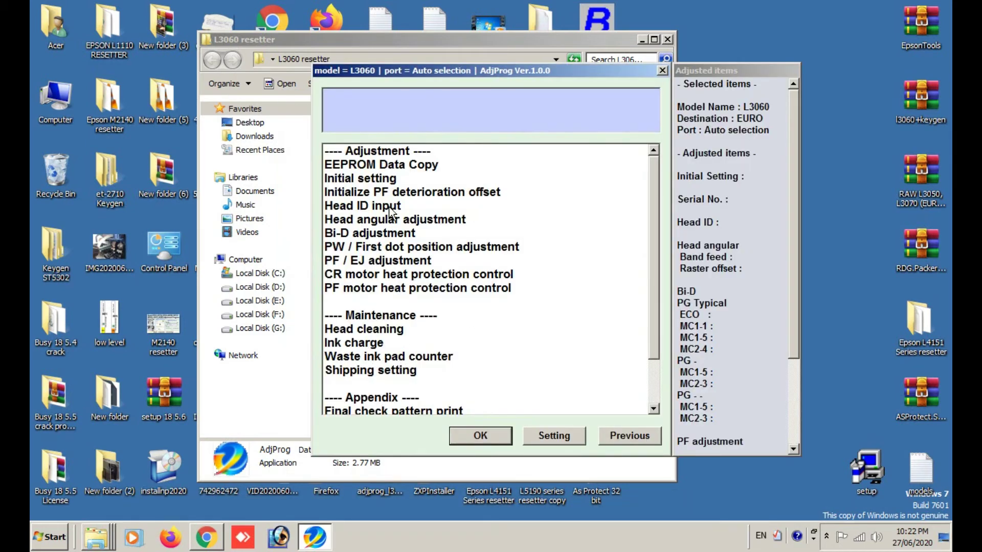
Examine the EEPROM Data Copy, Initial setting and Head angular adjustment pages, closing each one to return to the function list
double_click(409, 165)
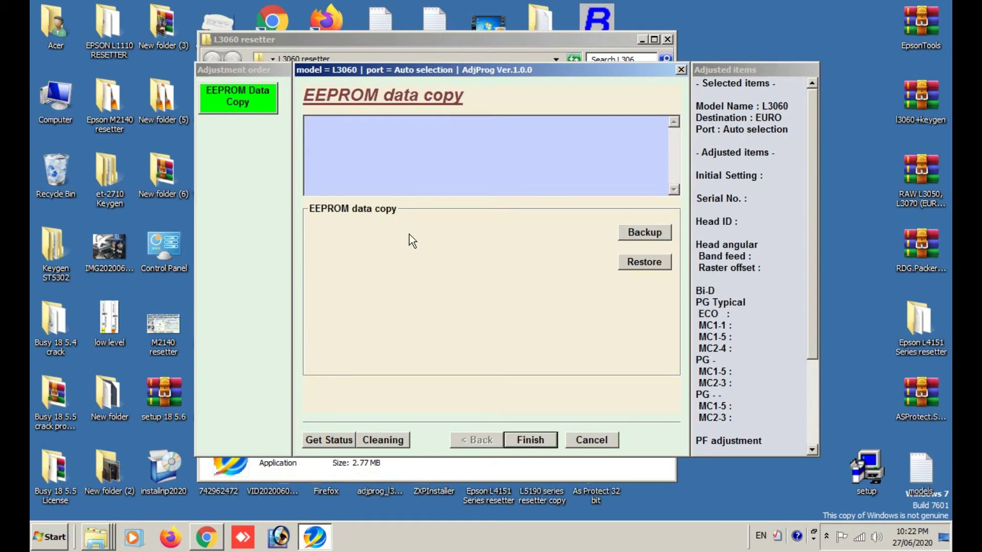
click(544, 440)
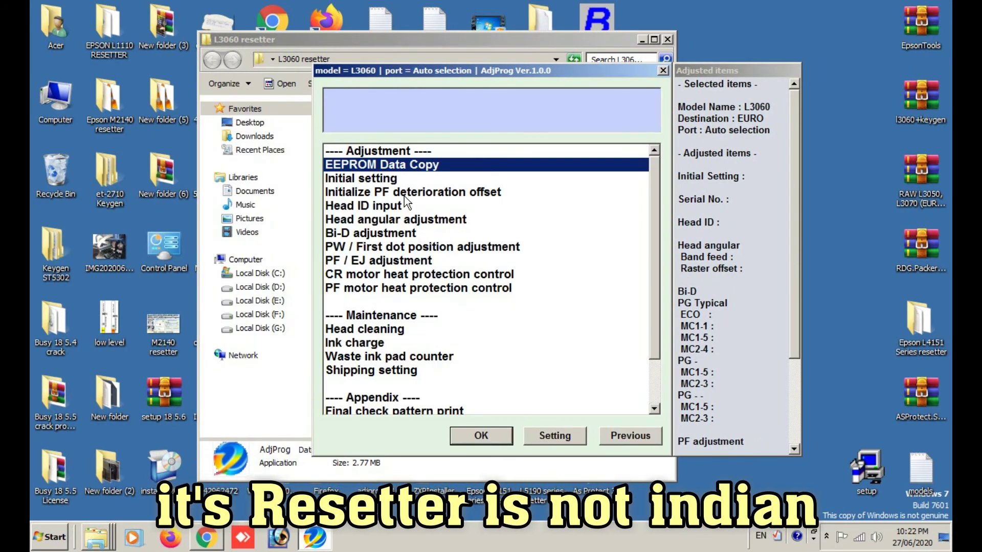
double_click(364, 184)
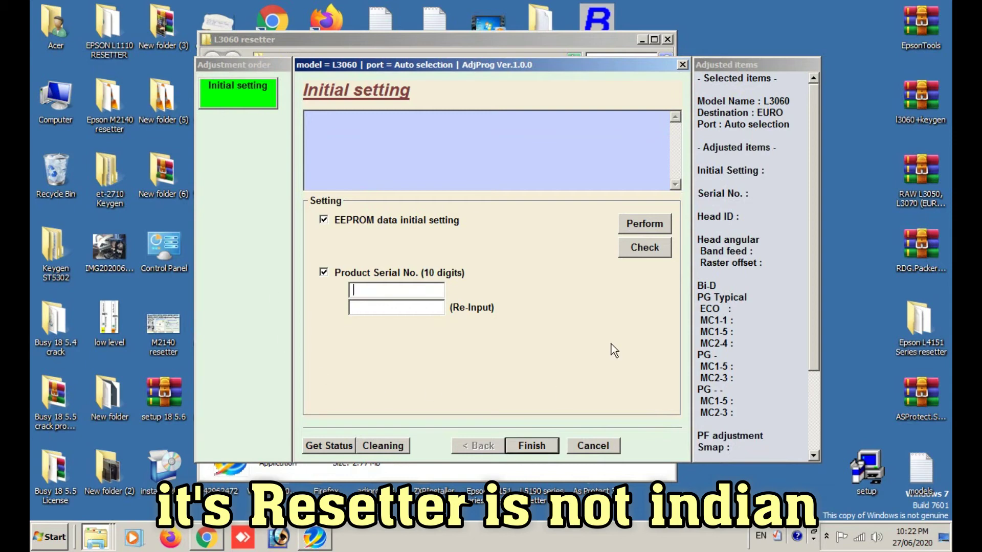
click(518, 443)
double_click(534, 221)
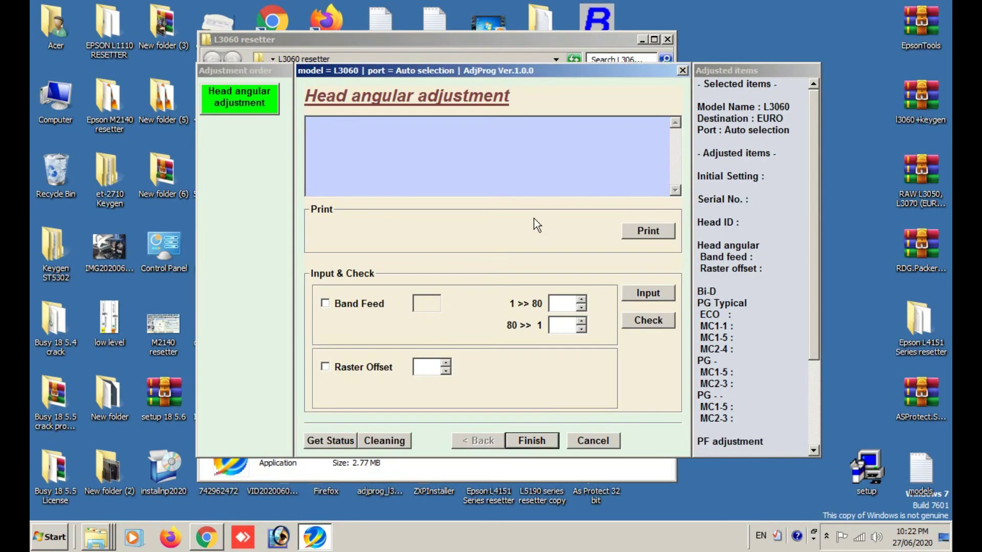
click(515, 443)
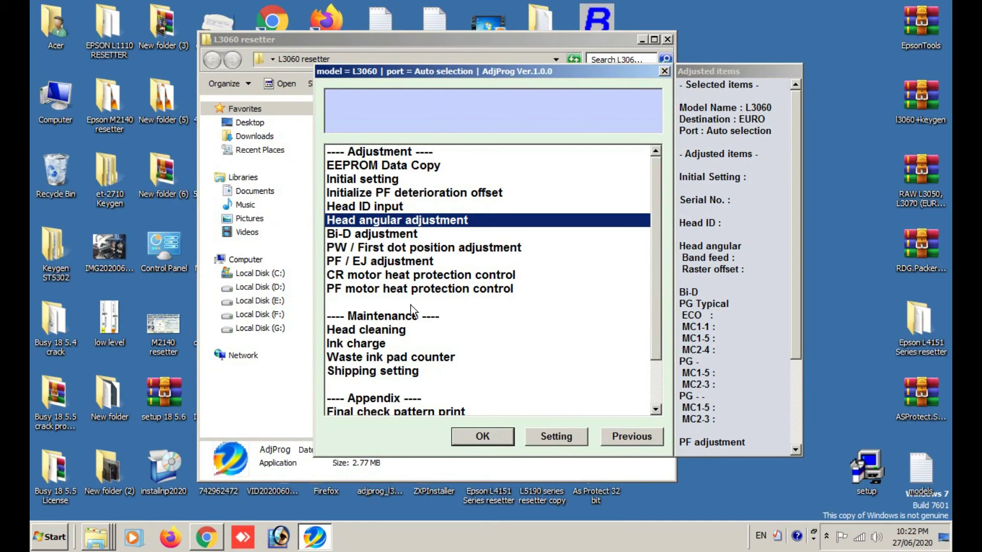
Examine the Head cleaning and Ink charge pages, closing each one to return to the function list
double_click(381, 330)
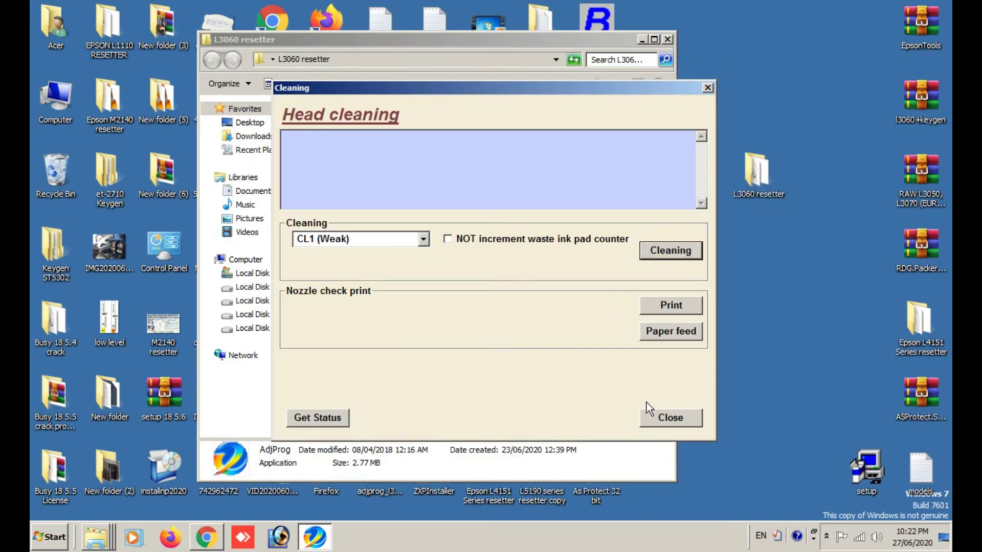
click(649, 417)
double_click(363, 346)
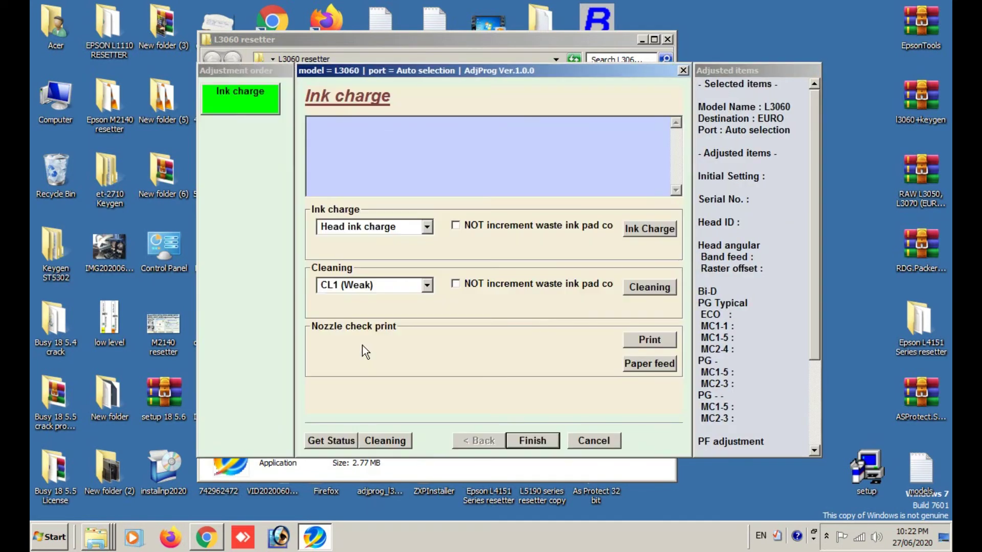
click(582, 448)
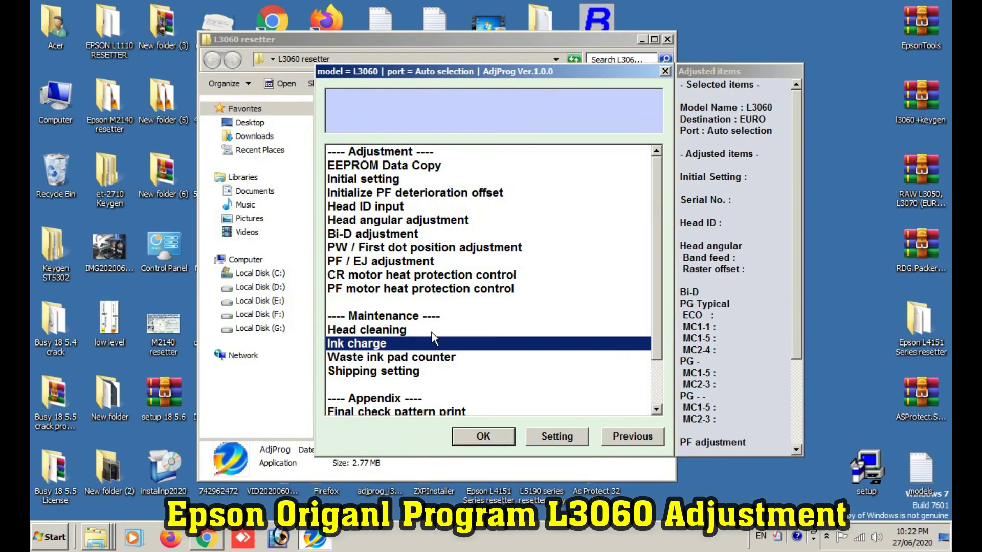
Initialize the main pad and platen pad counters in the Waste ink pad counter function and finish it
double_click(399, 357)
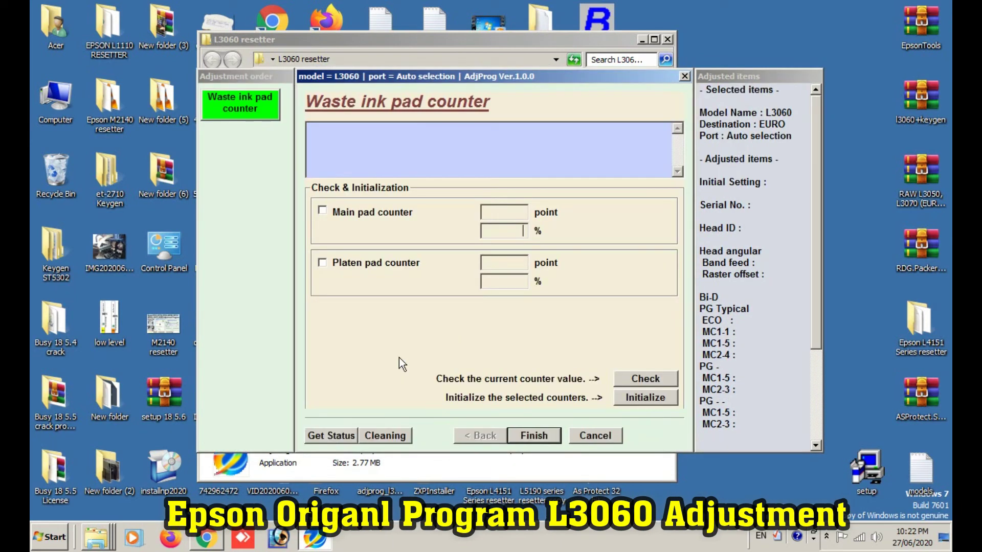
click(327, 211)
click(322, 263)
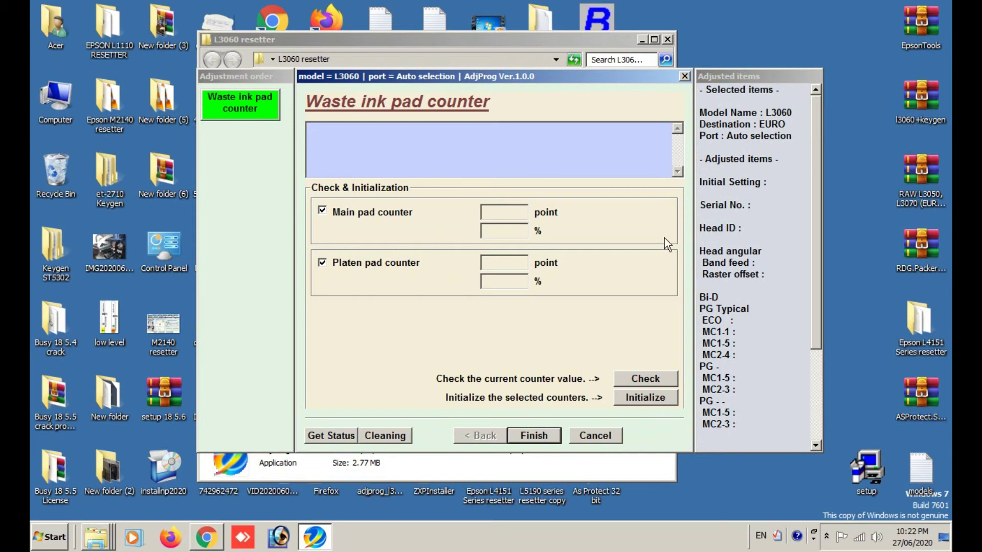
click(646, 399)
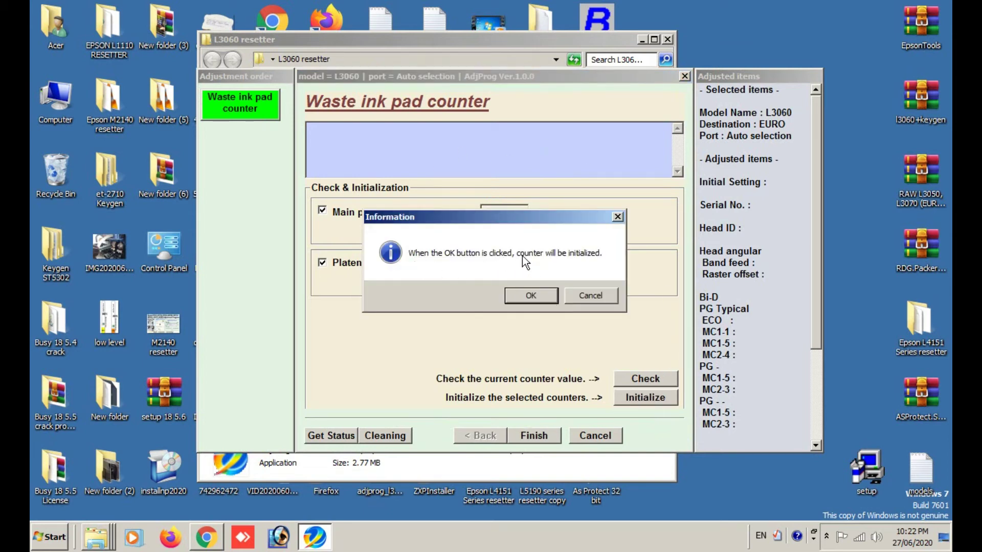
click(557, 295)
click(550, 437)
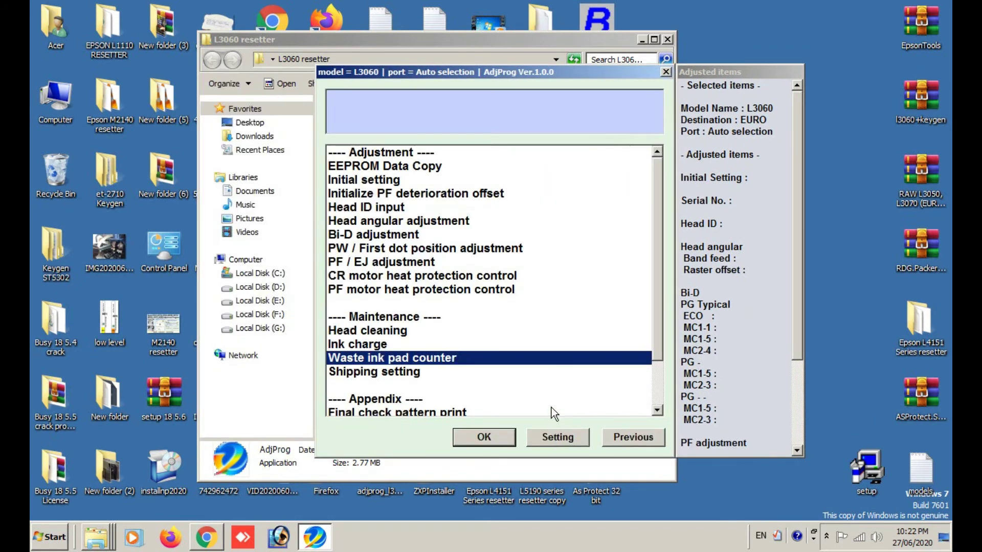
Examine the Shipping setting page and the Appendix functions, and return to the adjustment program's main screen
double_click(395, 373)
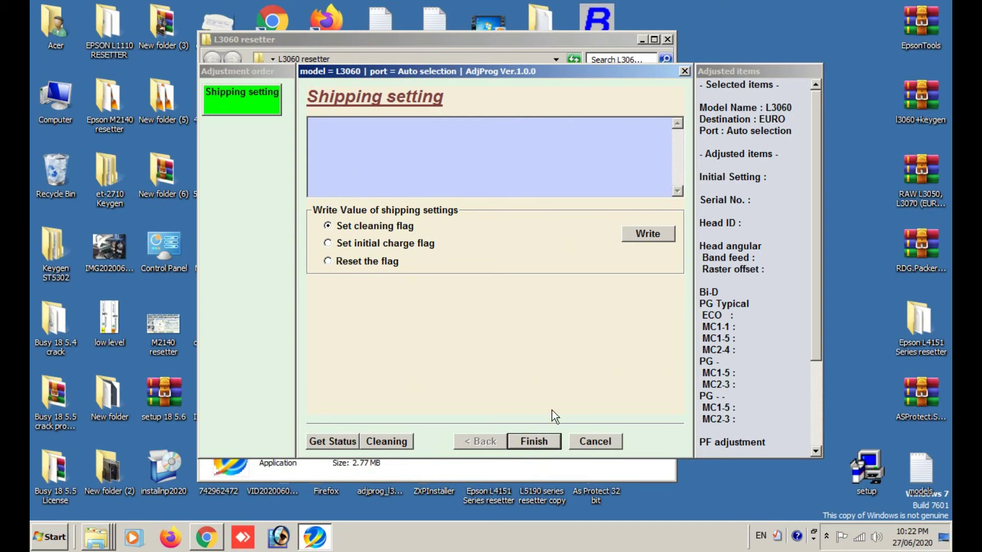
click(586, 441)
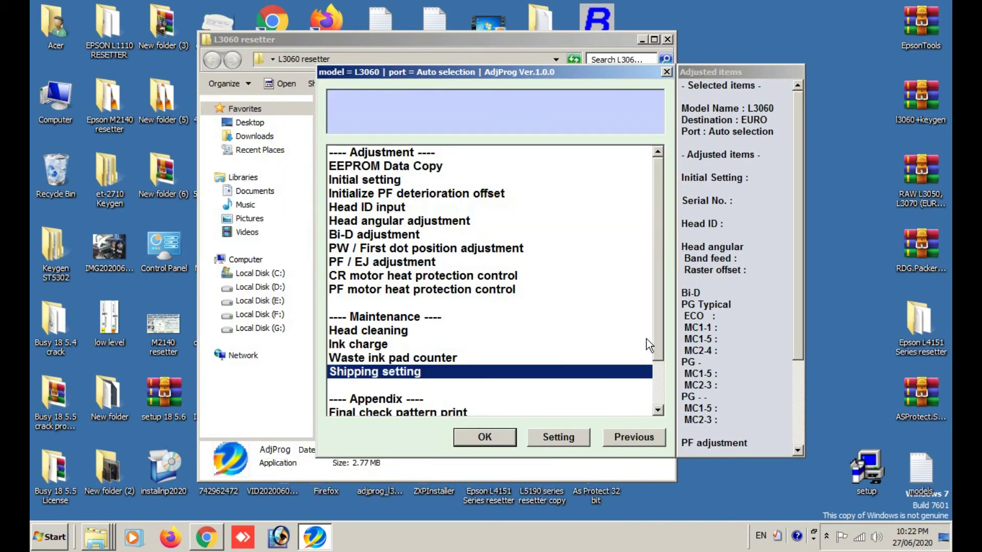
drag(657, 324, 658, 364)
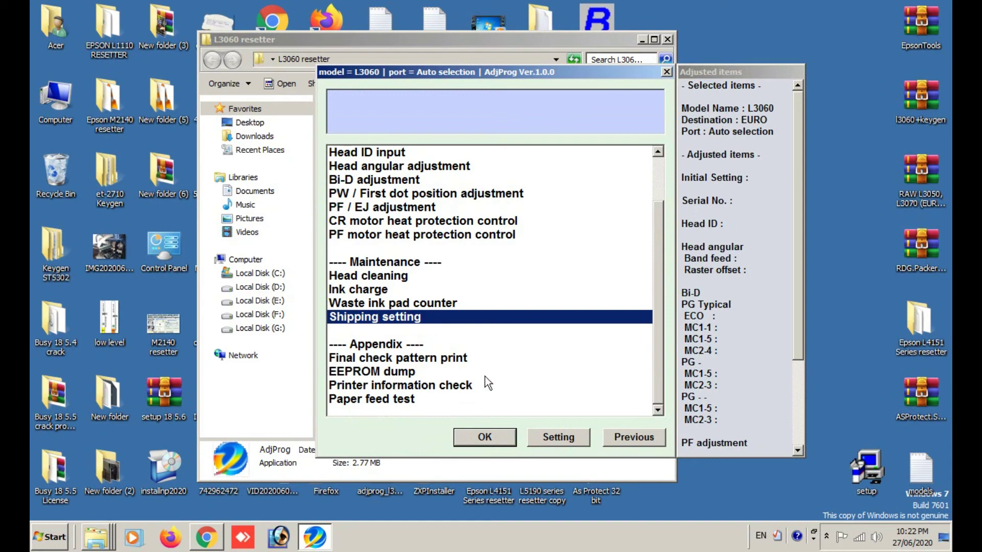
click(647, 438)
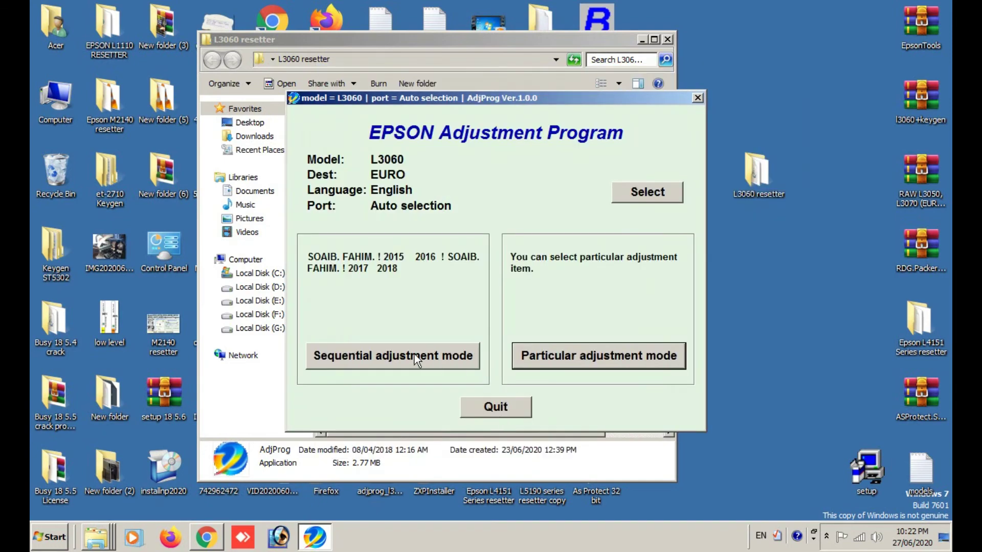
Set Waste Ink Pad to Replacement in sequential adjustment mode, select the platen pad counter, and cancel the sequence
click(414, 354)
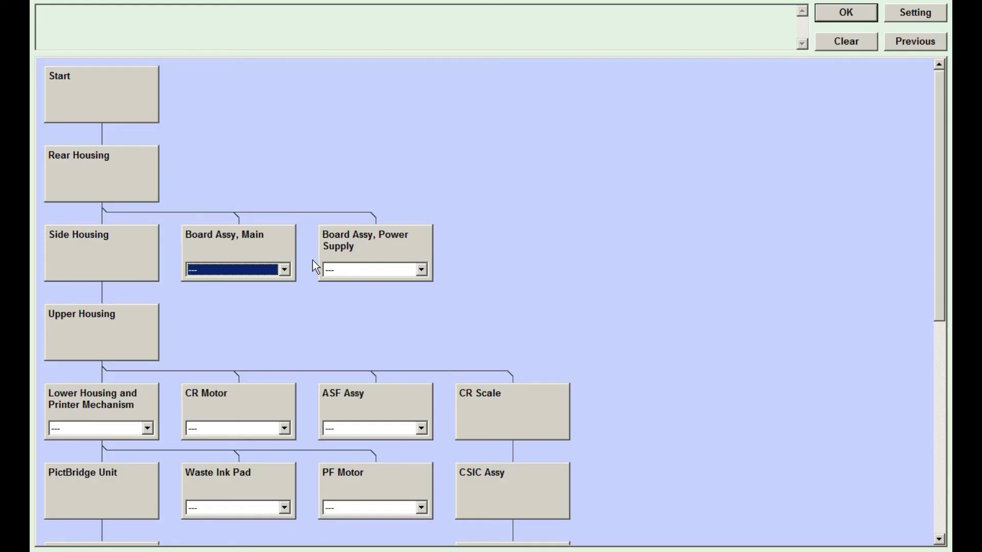
click(254, 509)
click(248, 542)
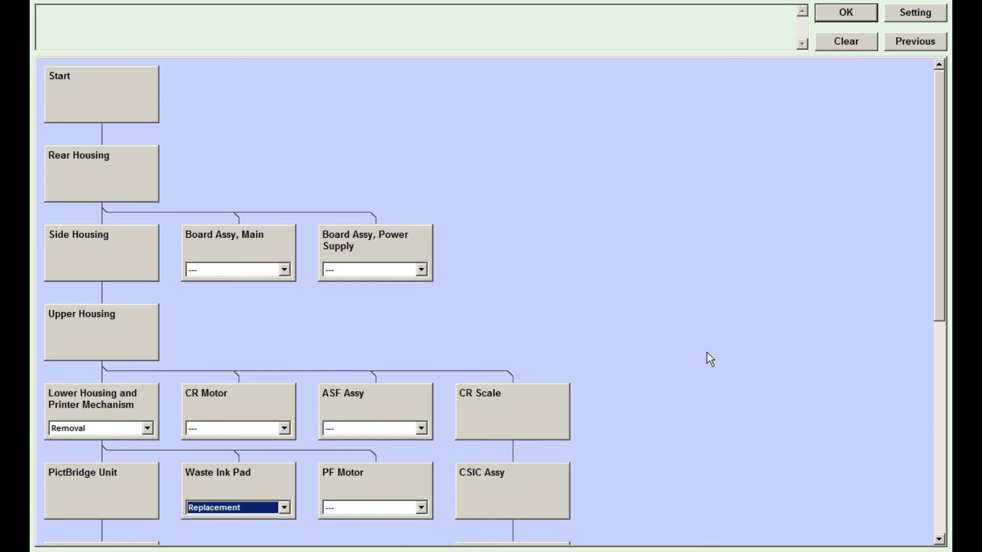
click(849, 20)
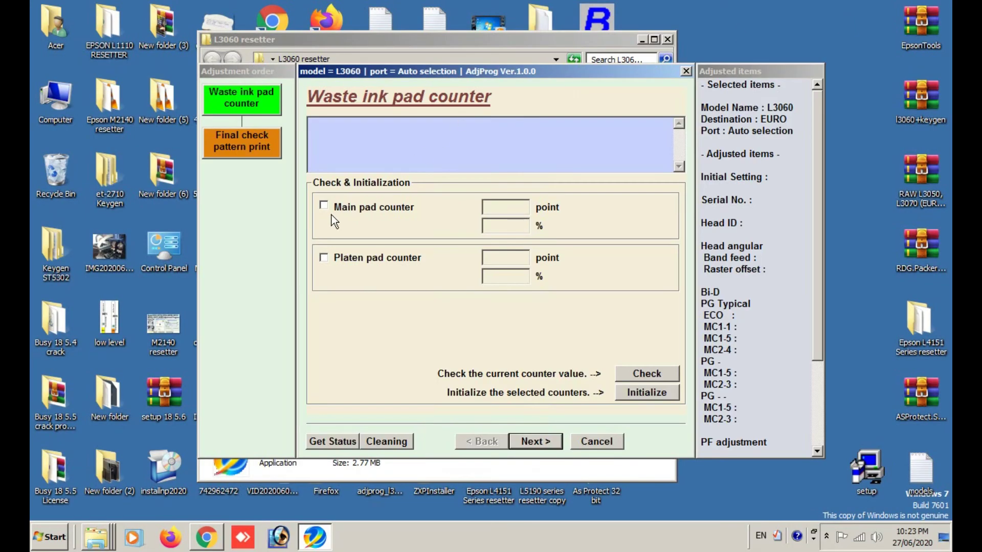
click(324, 259)
click(587, 443)
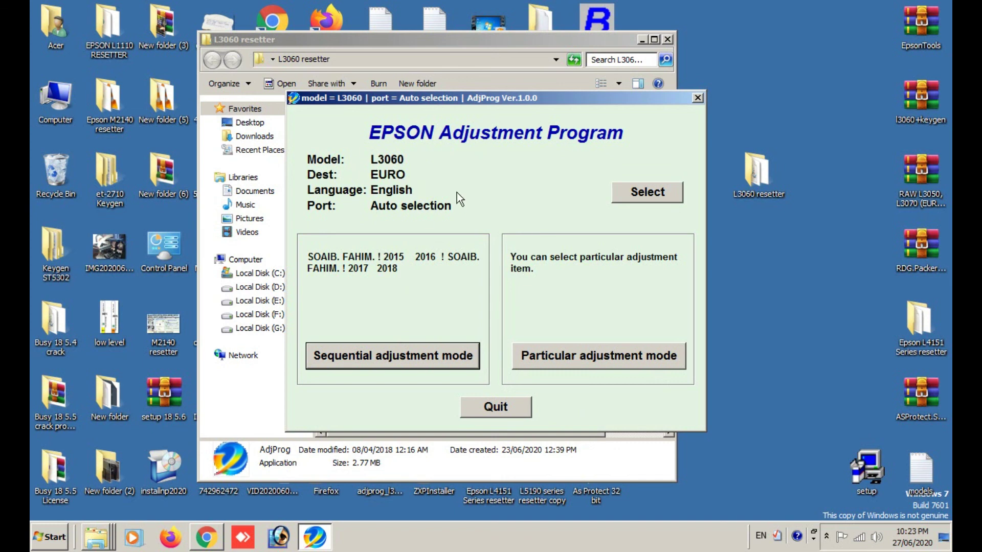
Check the adjustment program's version information once more and quit the program
click(507, 406)
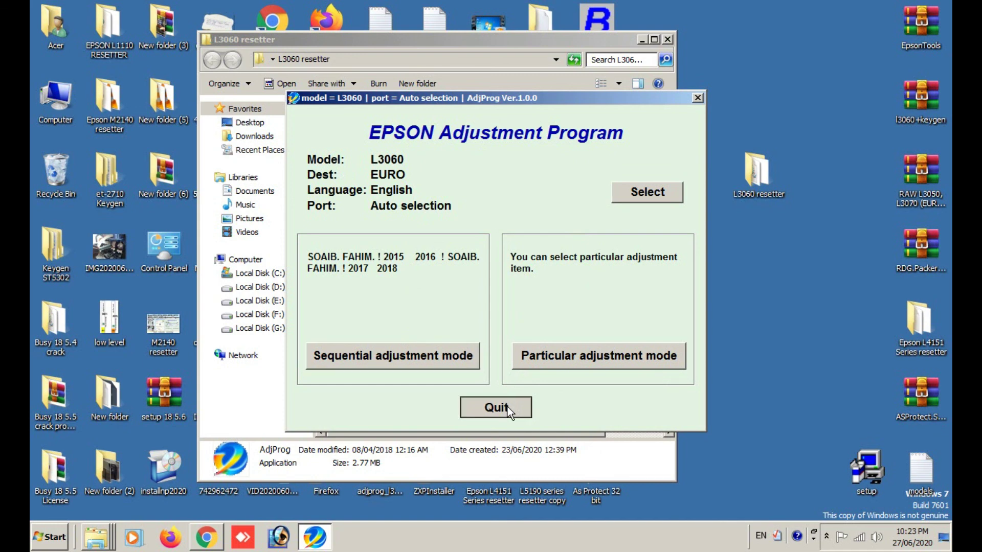
right_click(512, 97)
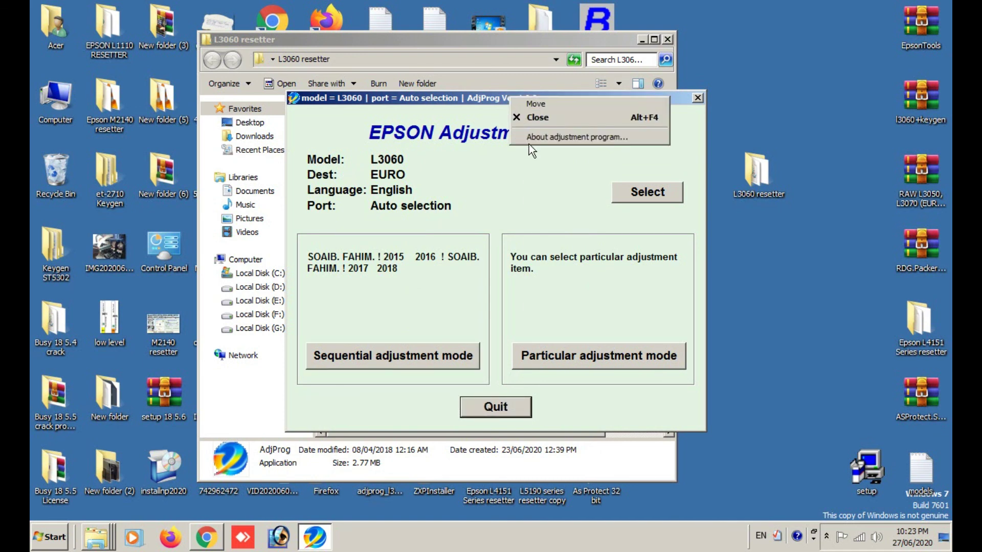
click(542, 138)
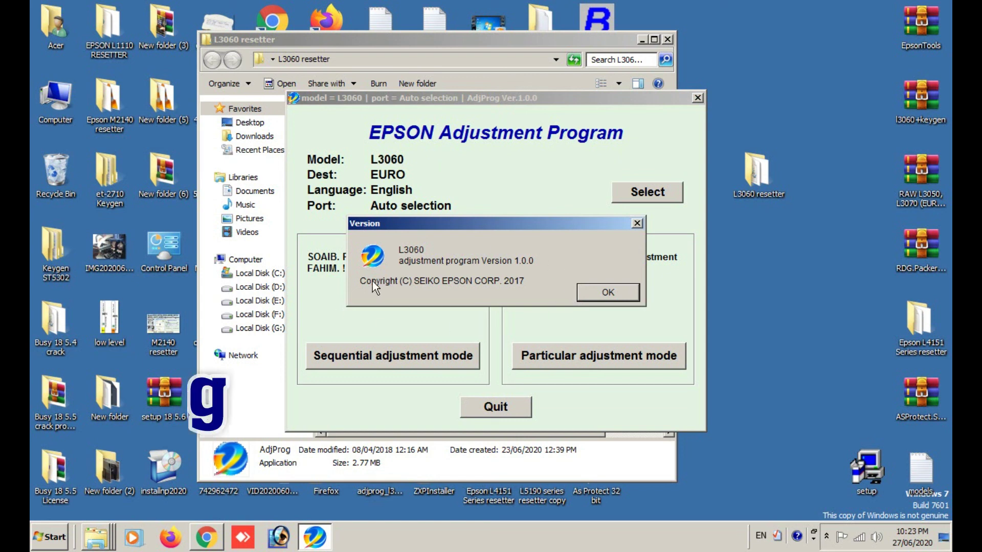
click(604, 292)
click(510, 417)
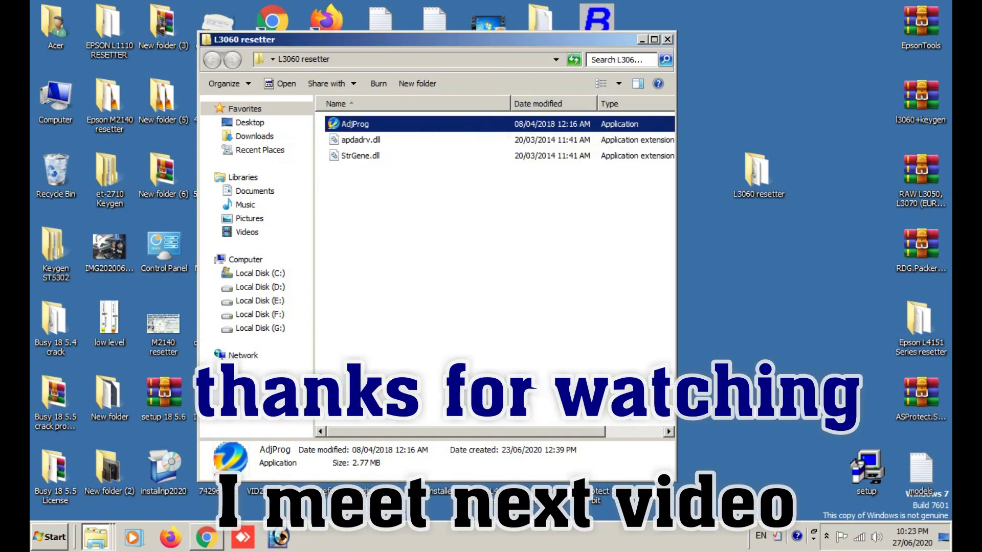